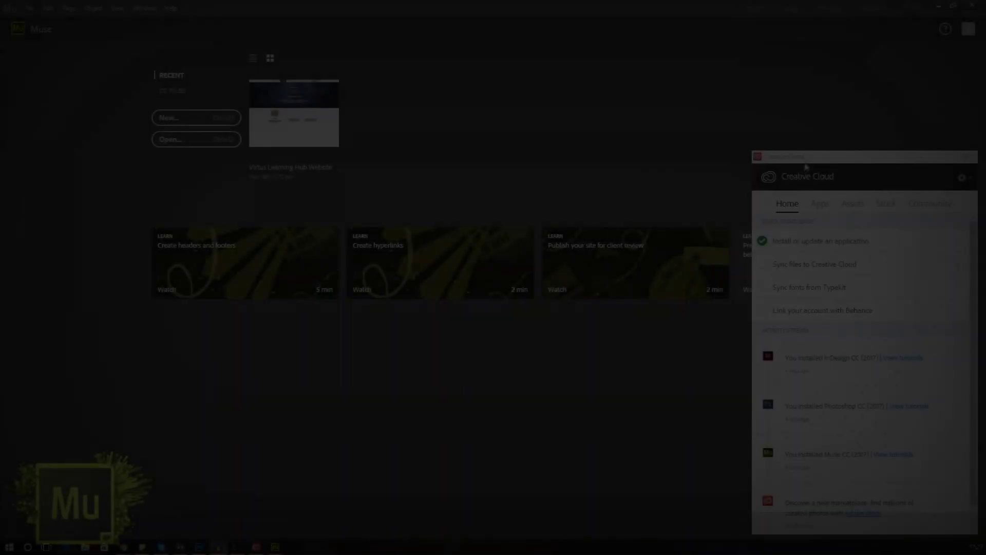
Move the Creative Cloud window so it sits over the Muse start screen.
left_click_drag(806, 166, 697, 153)
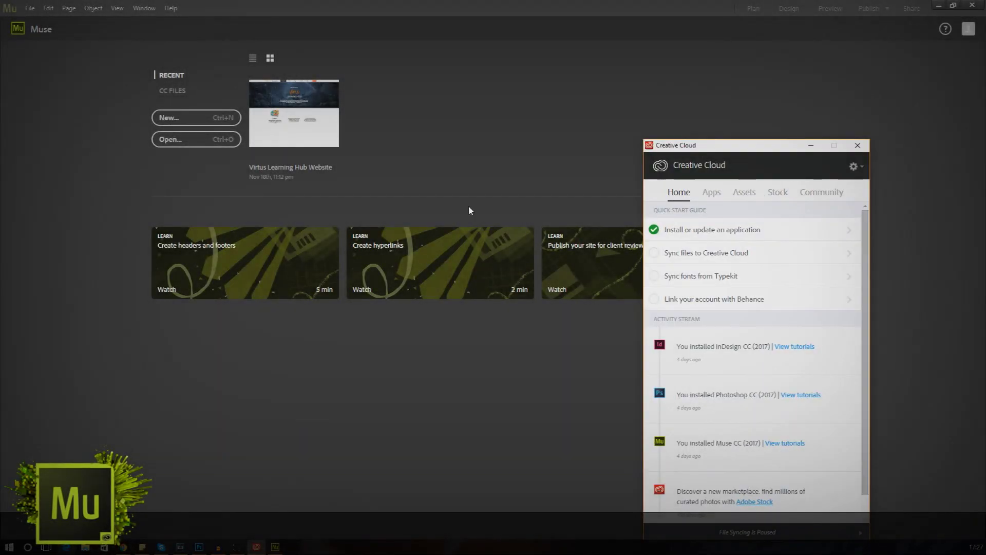
Review the installed apps (Photoshop, InDesign, Muse, Camera Raw) in Creative Cloud, then minimise it.
left_click(711, 198)
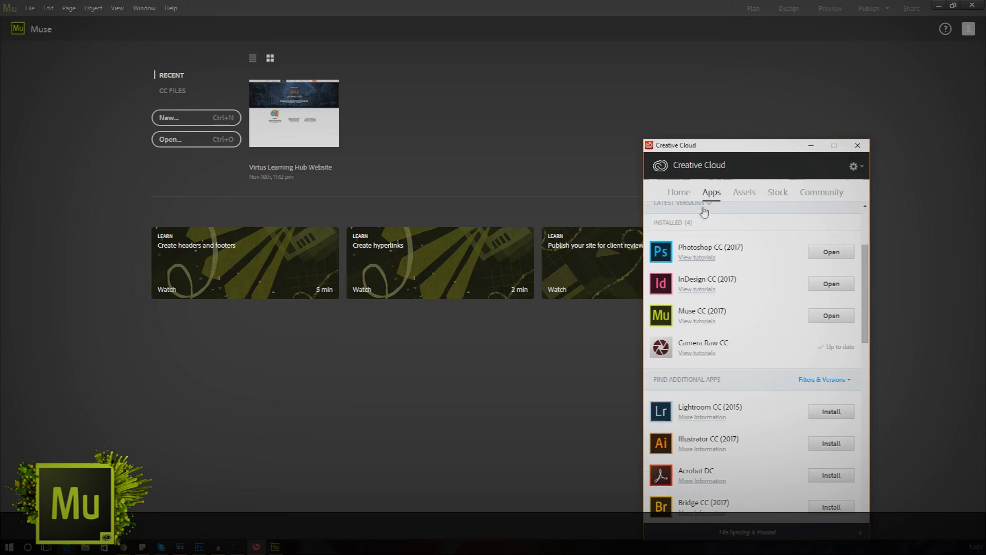
left_click_drag(702, 151, 499, 93)
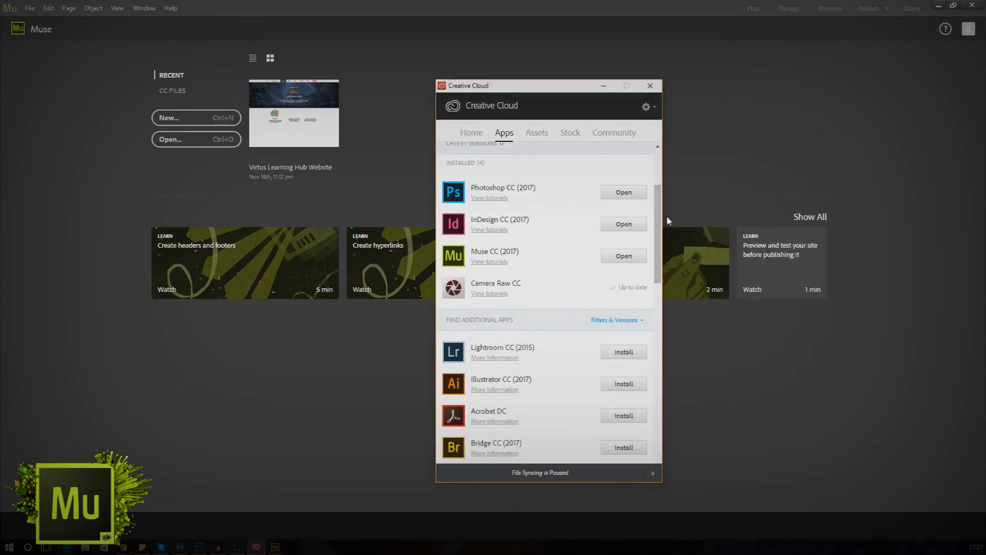
scroll(660, 220, "up", 3)
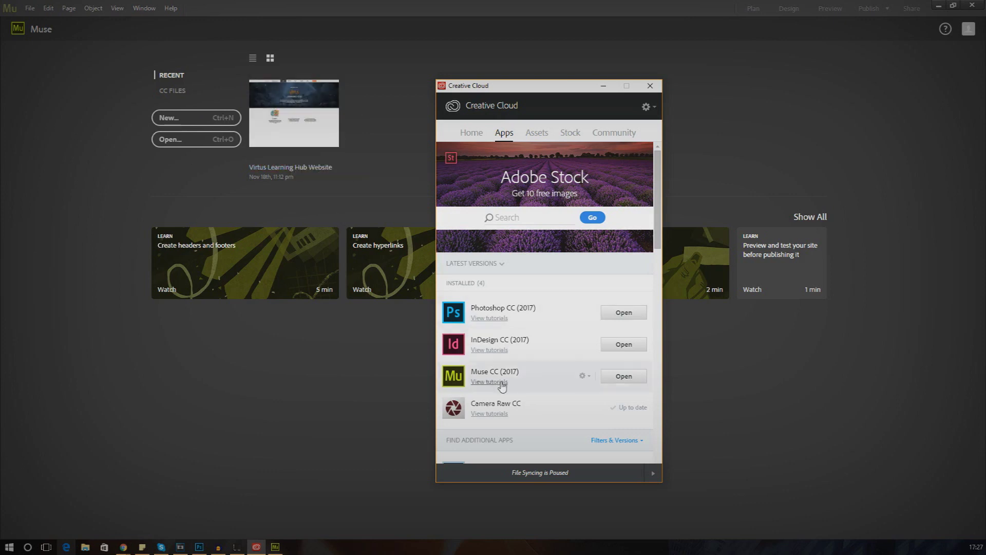
left_click(604, 86)
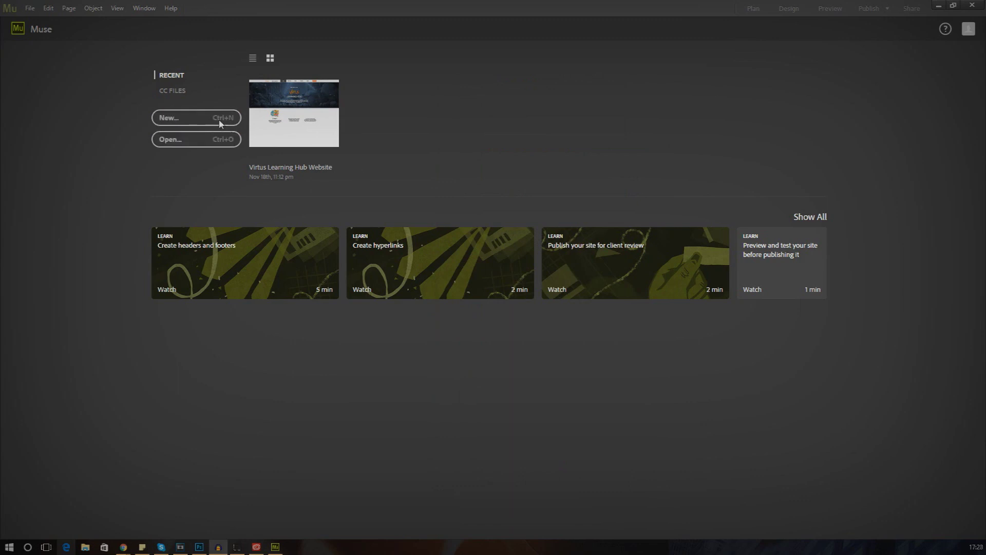
Create Website-1 as a Fluid Width site with Max. Page Width 960.
left_click(219, 124)
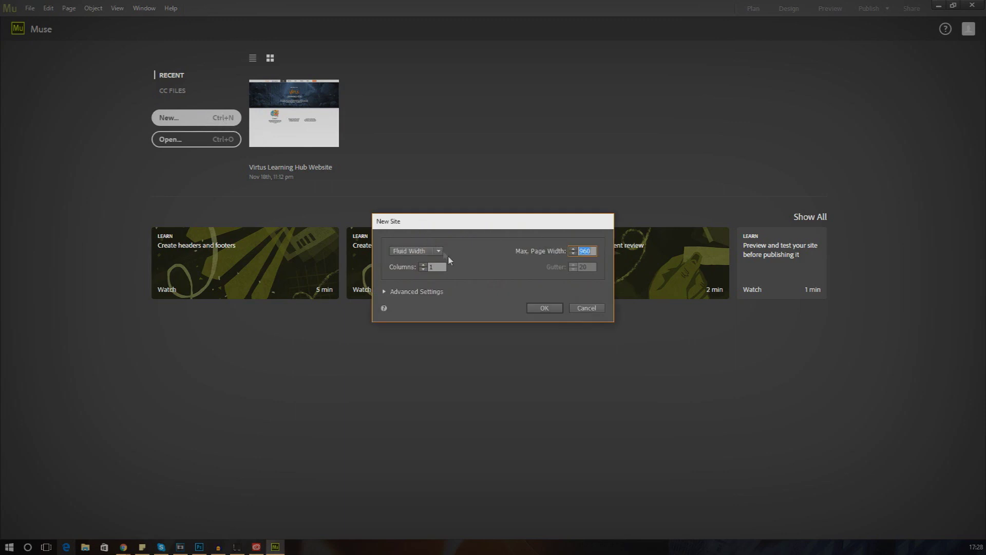
left_click(546, 310)
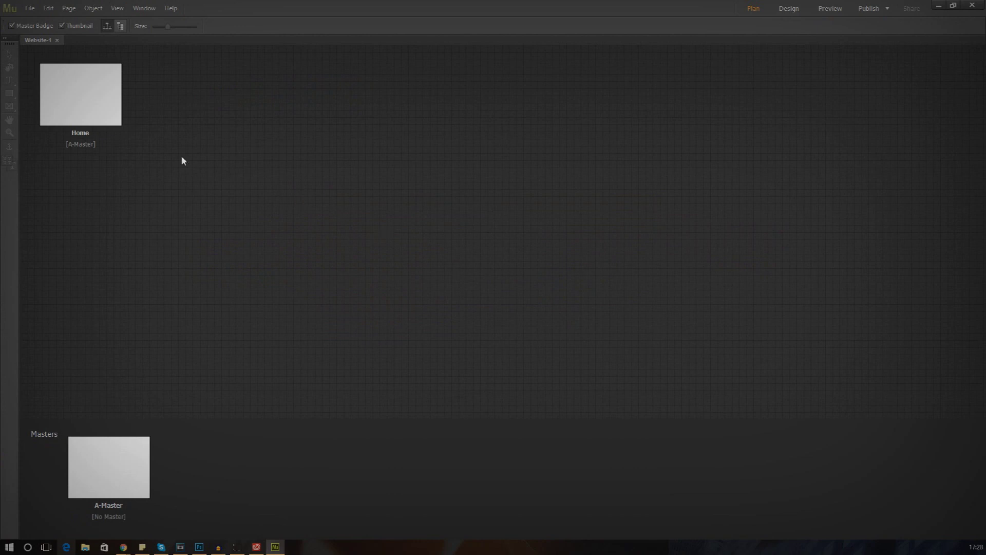
Add a page named 'Second Page' to the right of Home in Plan view.
mouse_move(124, 127)
left_click(128, 95)
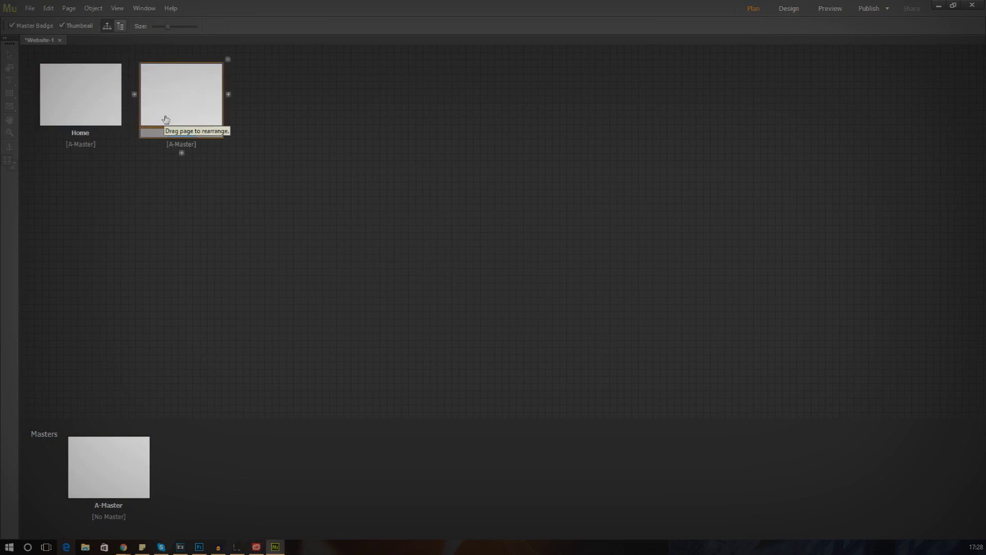
type("Second Page")
key("Return")
Open Home in Design view and fit the whole 960-wide page in the window.
double_click(92, 106)
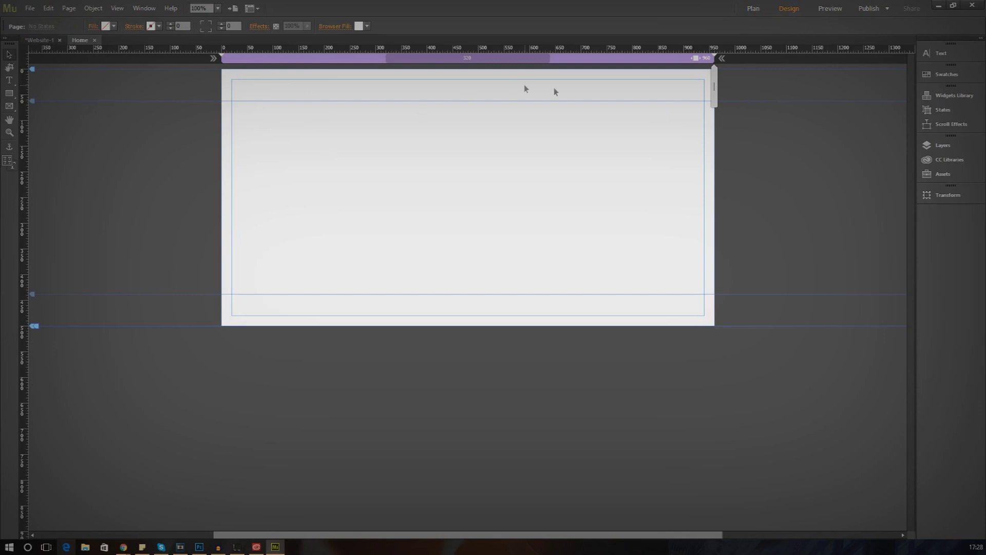
left_click(9, 132)
left_click(362, 180)
right_click(362, 180)
key("Escape")
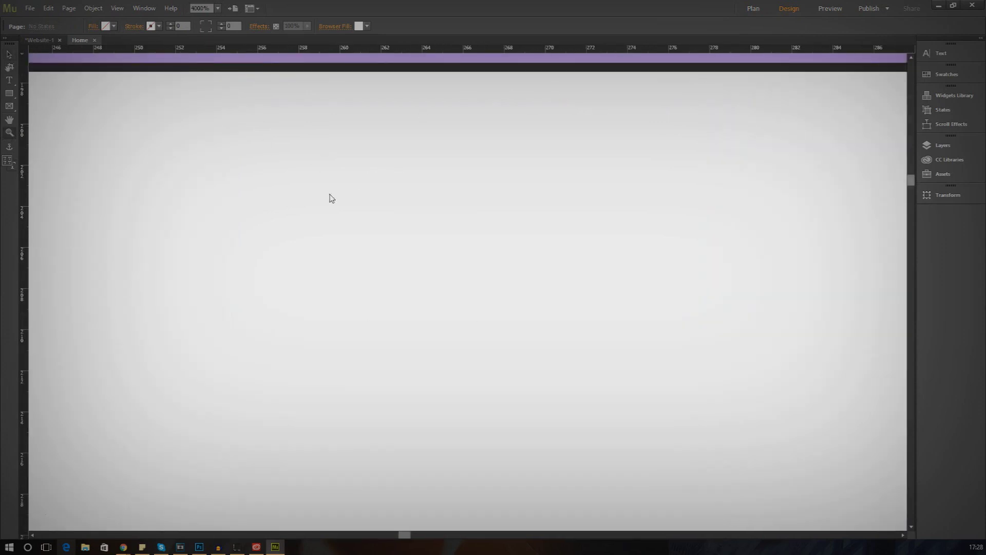
key("ctrl+0")
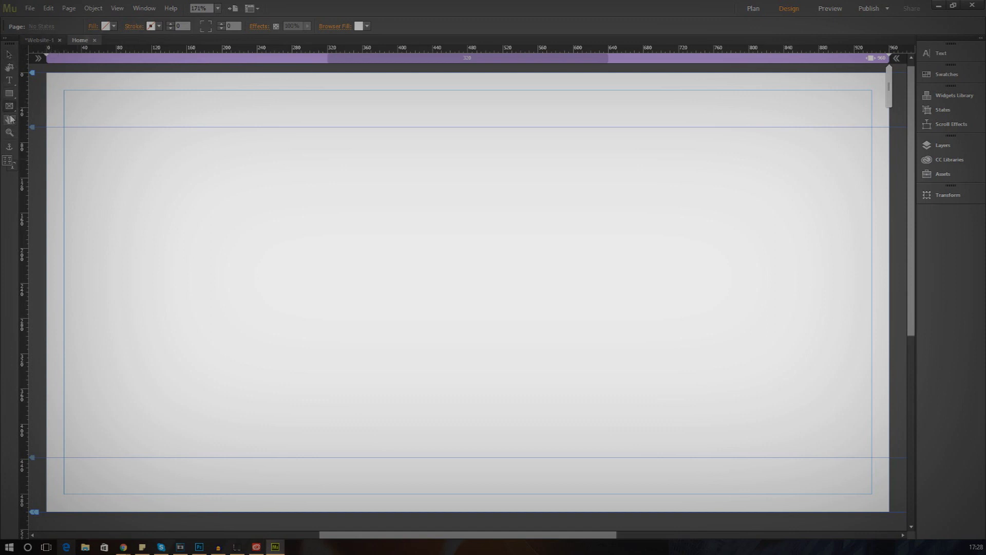
Draw a 553 × 224 rectangle on the Home page and fill it white.
left_click(9, 93)
mouse_move(124, 183)
left_mouse_down()
mouse_move(609, 362)
mouse_move(611, 380)
left_mouse_up()
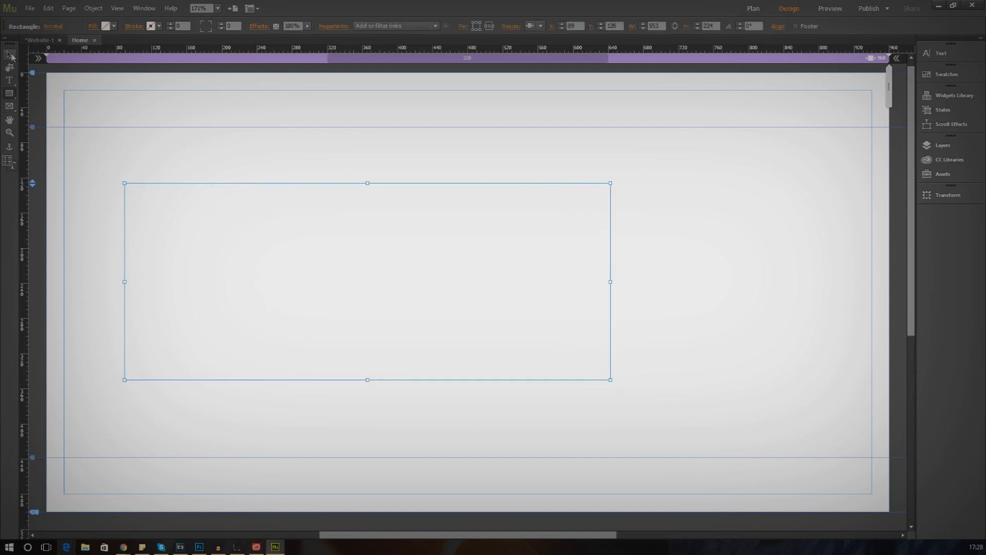
left_click(114, 28)
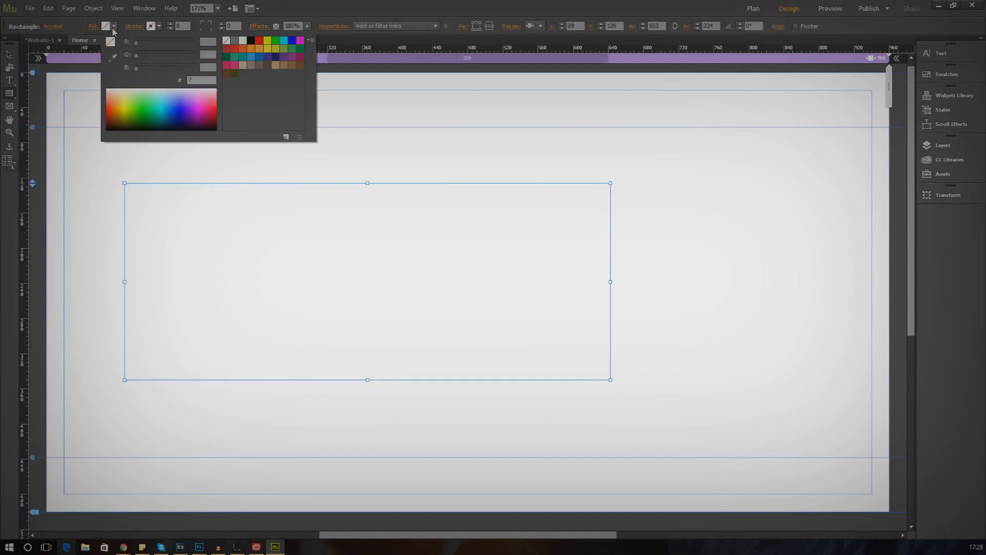
left_click(243, 43)
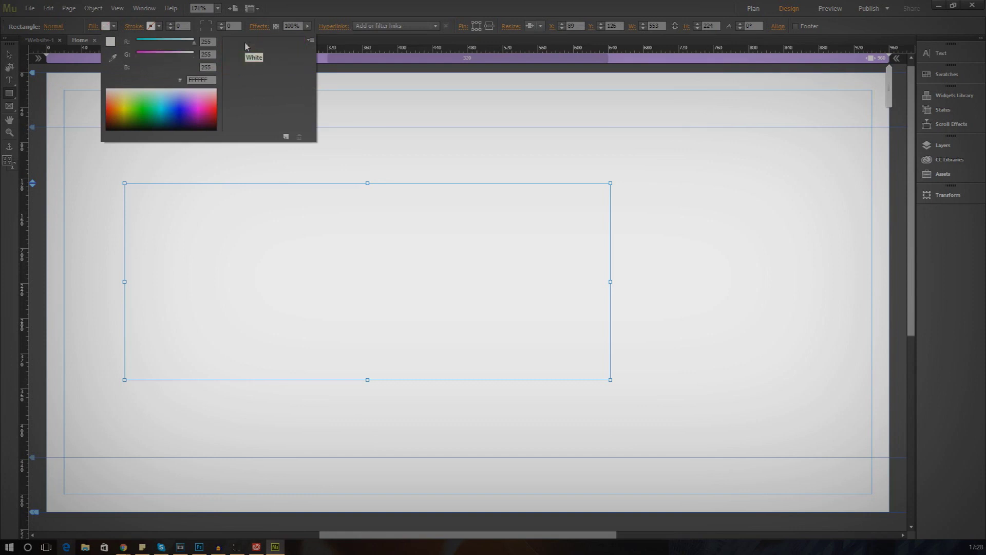
Move the rectangle near the top of the page and change its fill to green (00FF00).
left_click(9, 54)
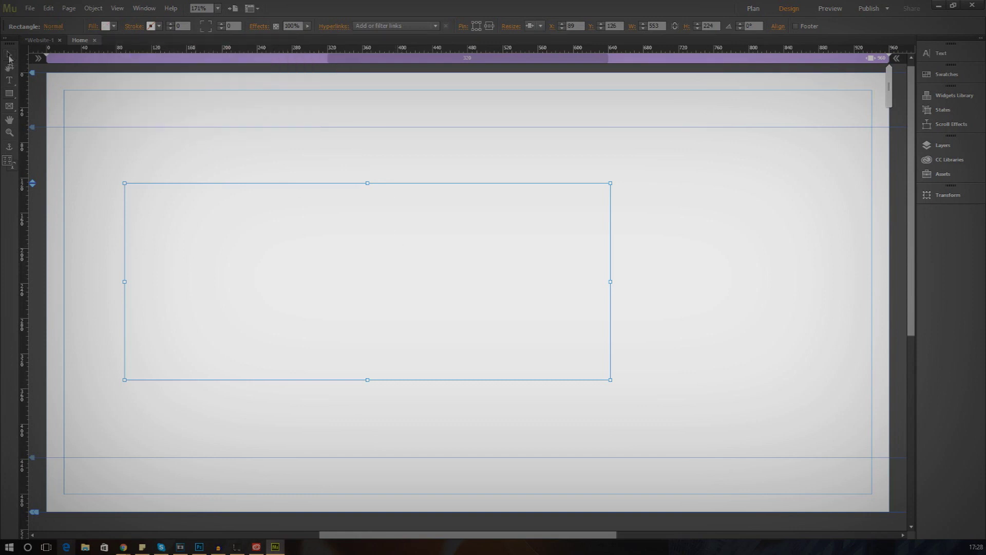
left_click_drag(260, 193, 292, 123)
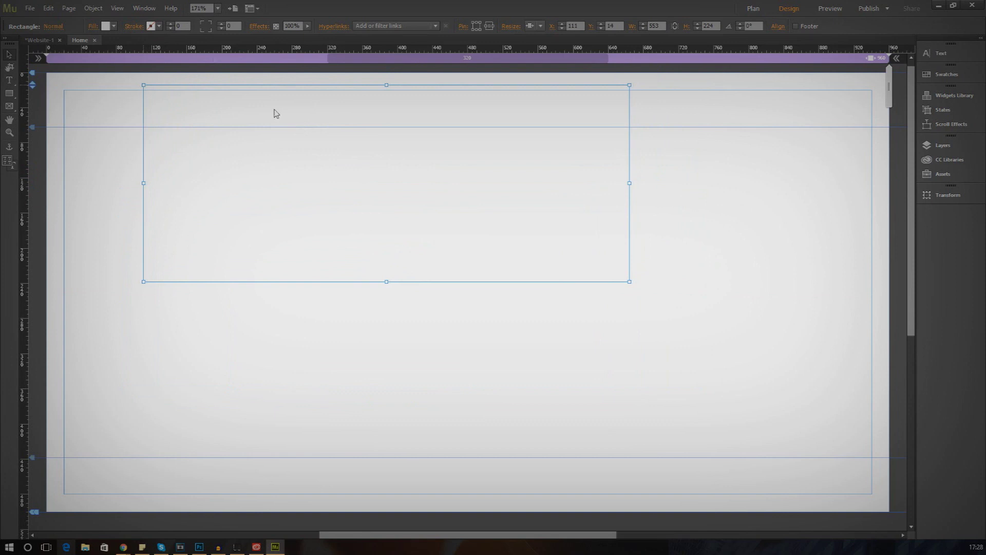
left_click(114, 26)
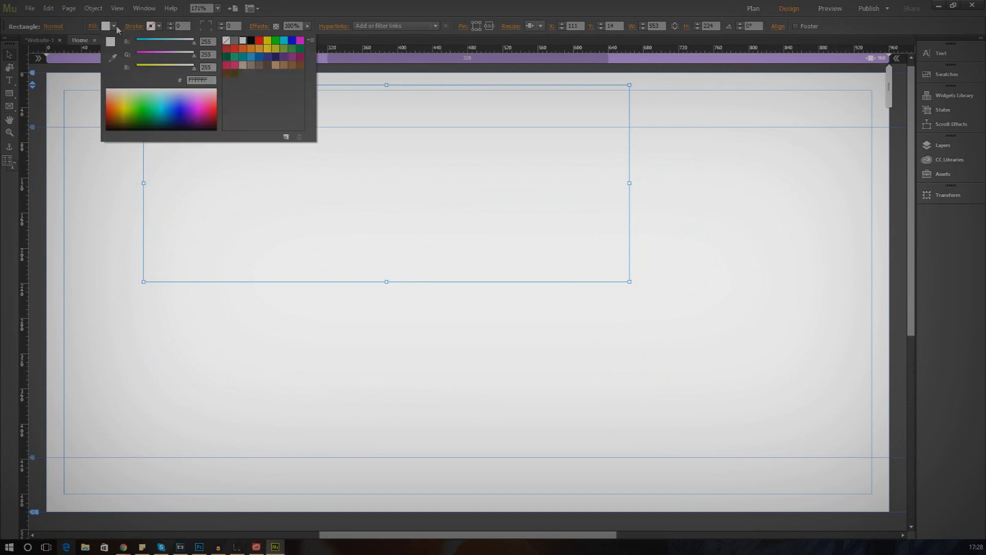
left_click(275, 42)
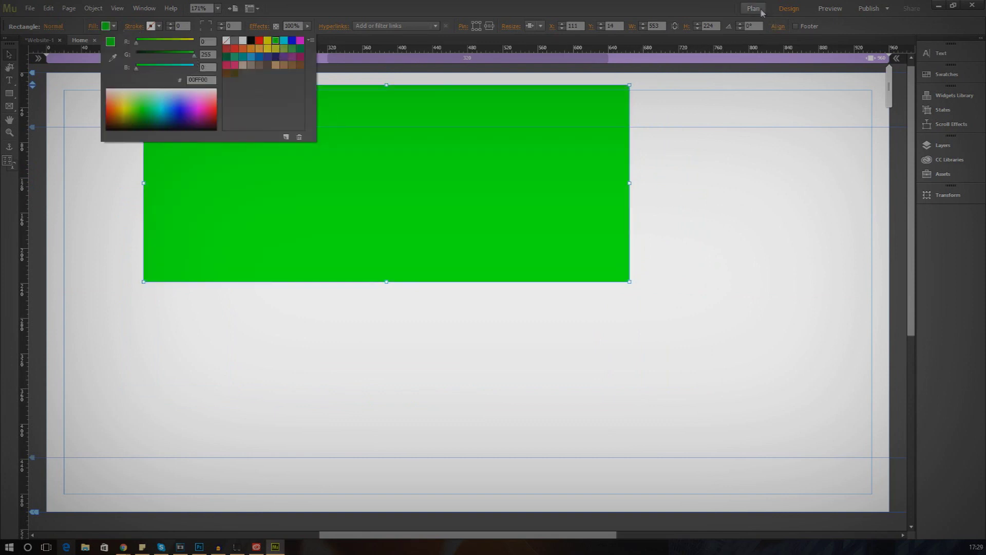
left_click(729, 17)
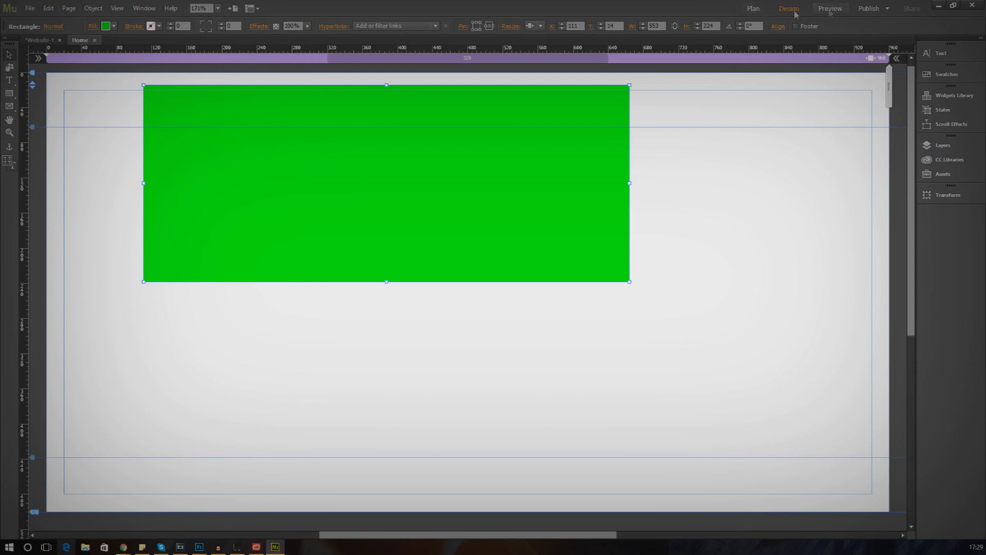
Preview the Home page in Chrome, close the browser, and reopen Home in Design view.
left_click(834, 11)
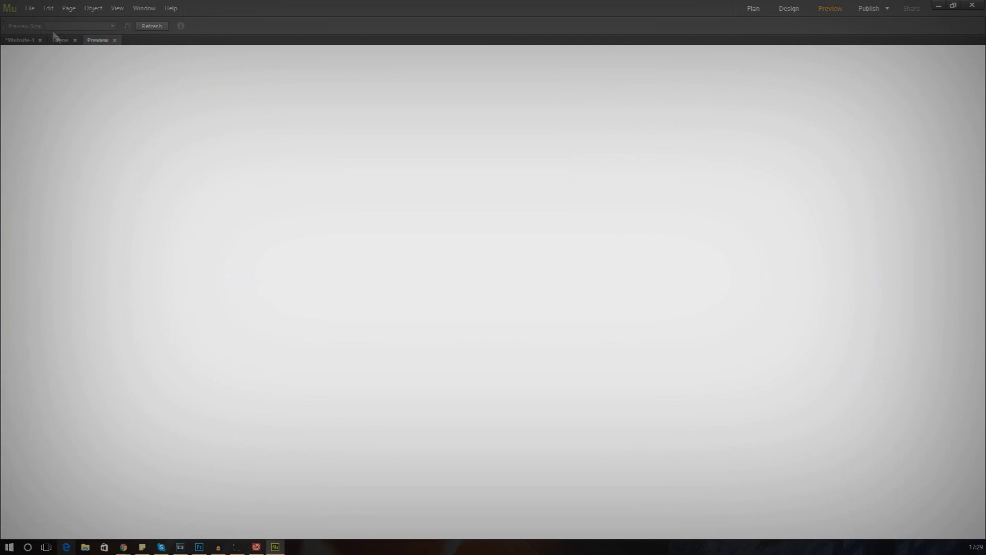
left_click(31, 8)
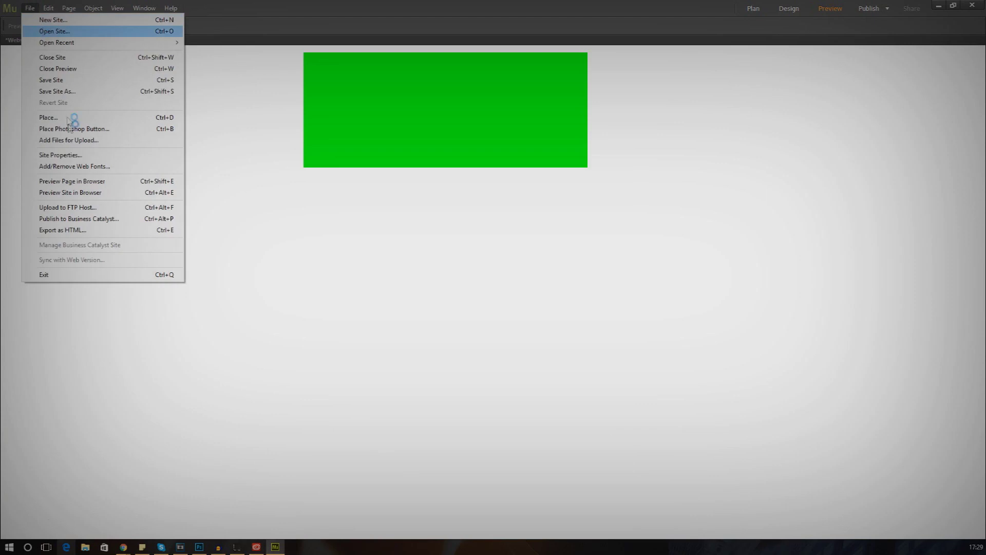
left_click(82, 182)
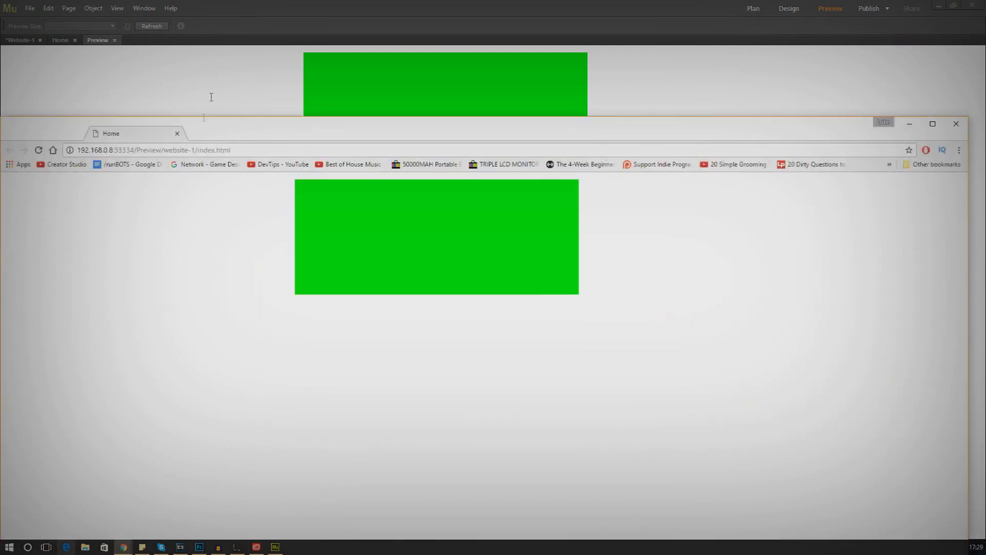
left_click_drag(406, 6, 392, 346)
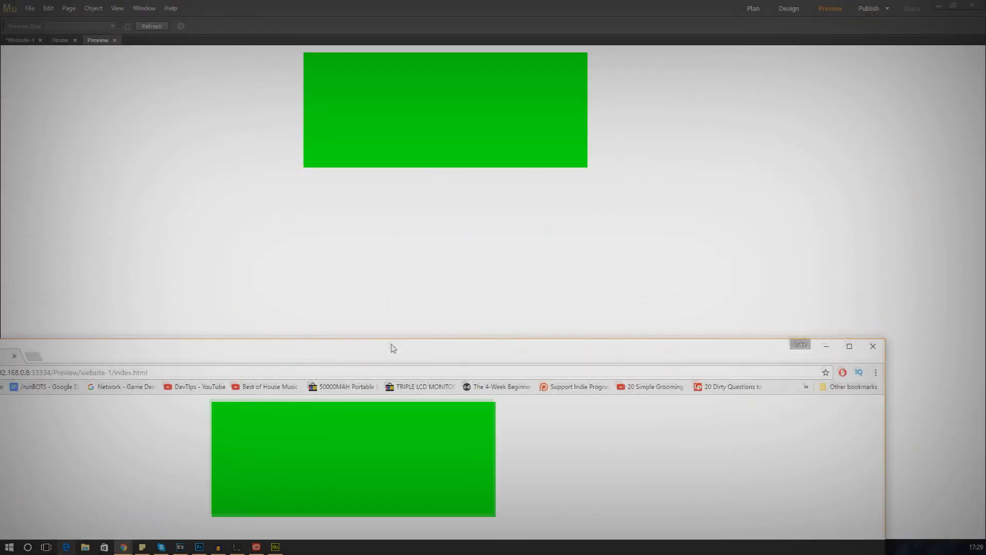
left_click(875, 347)
left_click(20, 42)
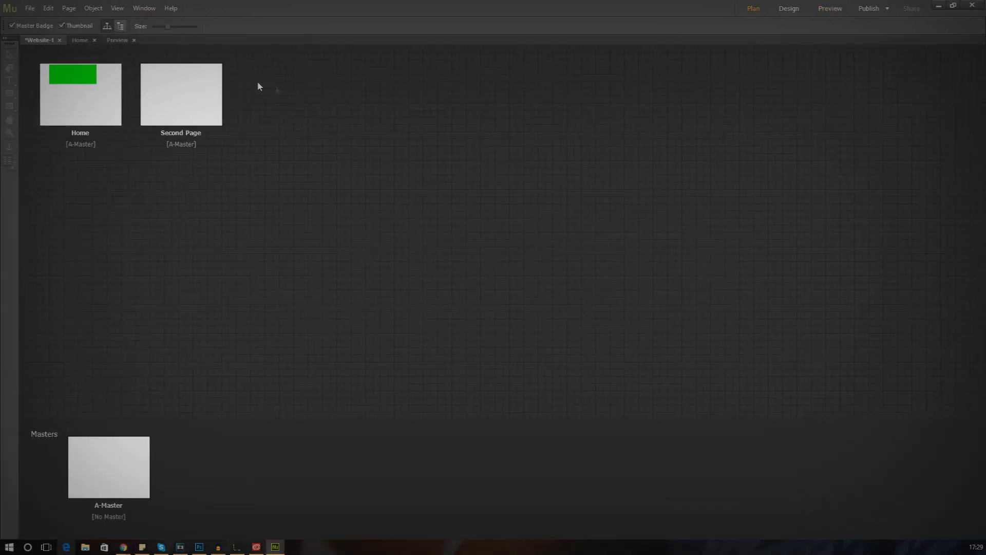
left_click(81, 41)
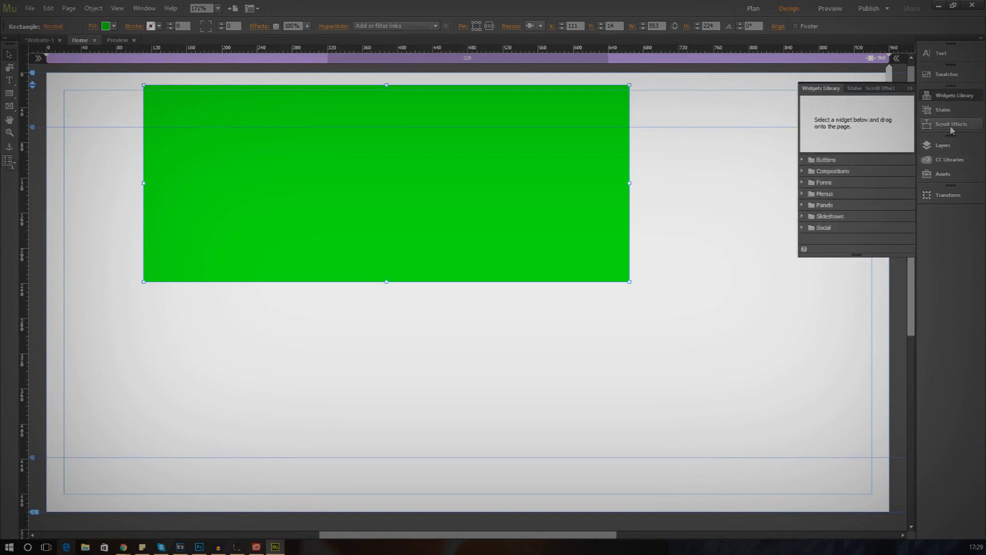
Open the Widgets Library and expand Menus to show the Horizontal and Vertical widgets.
left_click(949, 163)
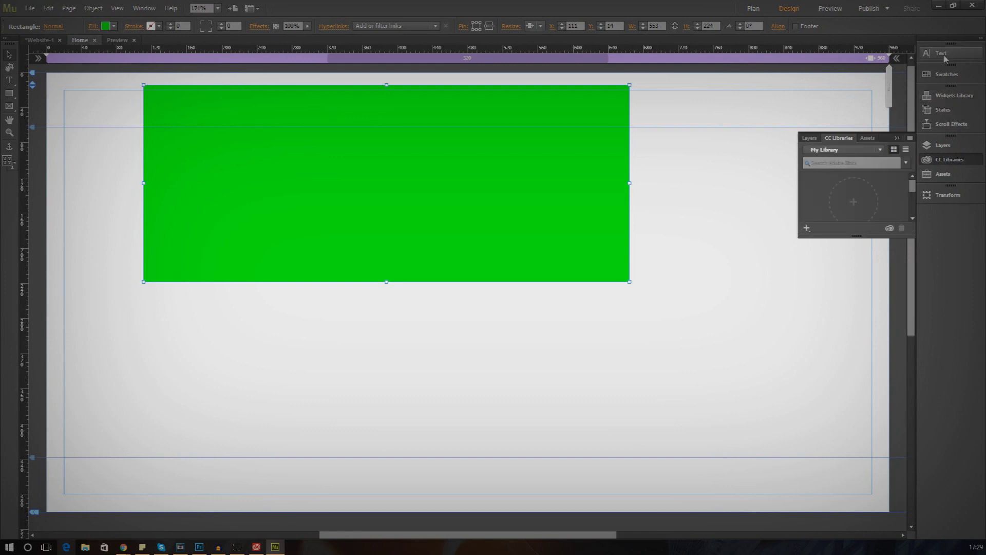
left_click(981, 43)
left_click(981, 43)
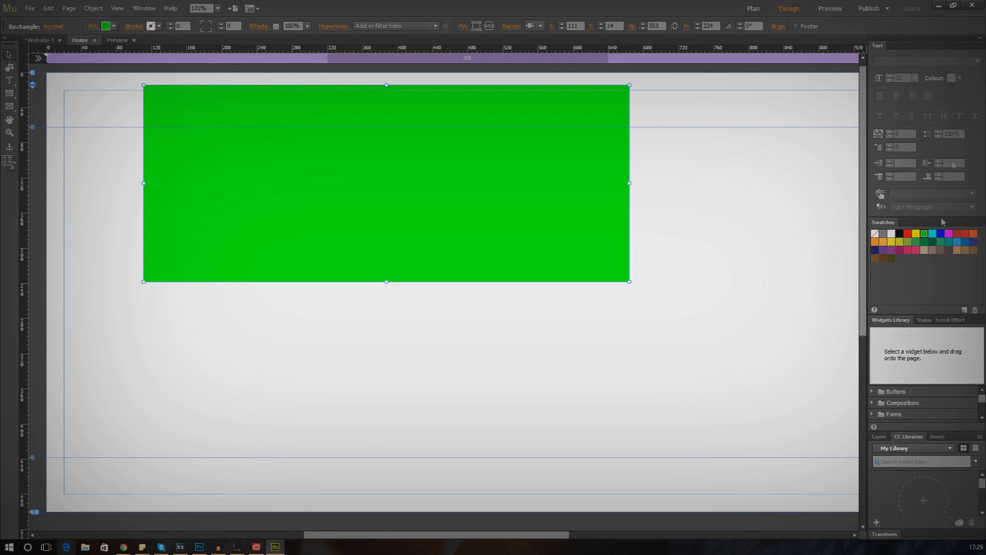
left_click(982, 43)
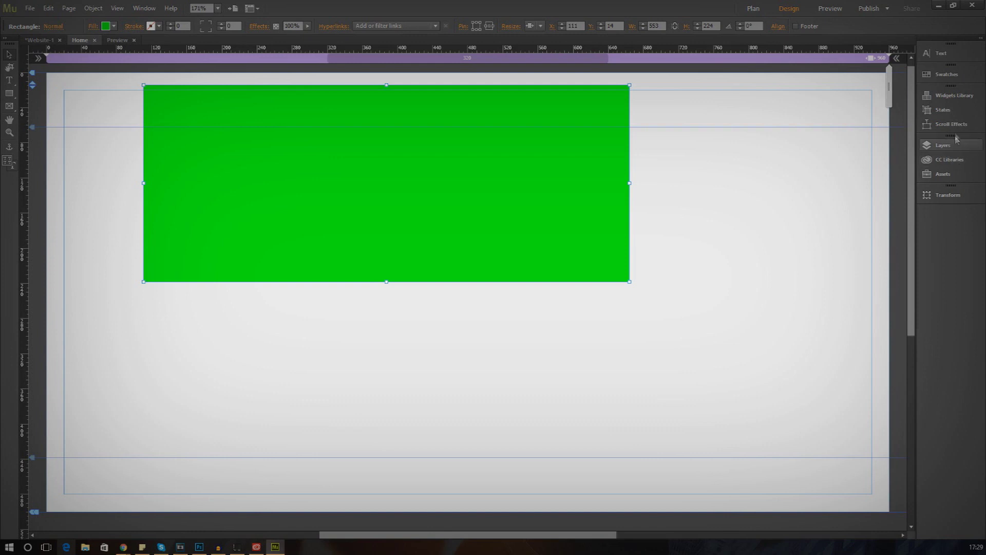
left_click(953, 96)
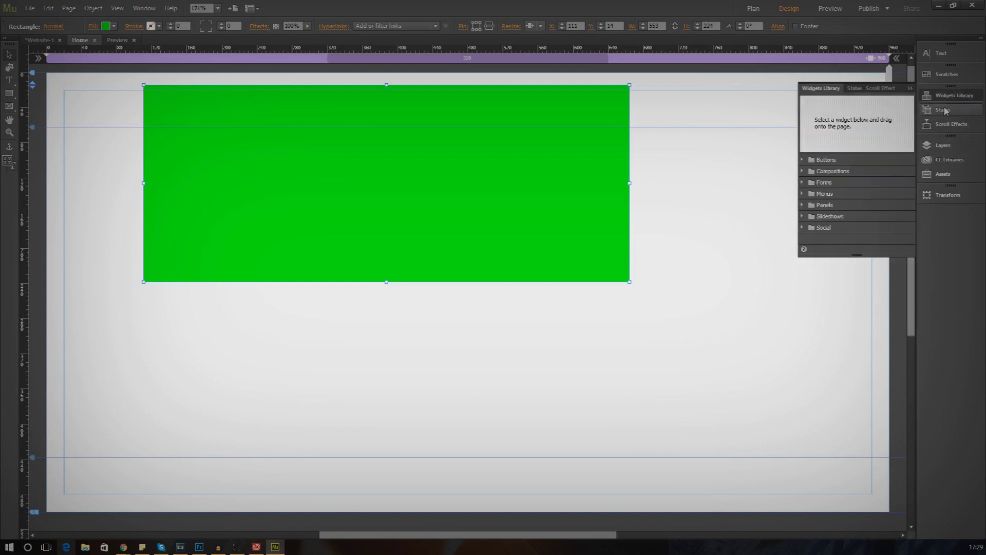
left_click(802, 194)
Place the Horizontal Home / Second Page menu widget centred just below the green rectangle.
left_click(835, 206)
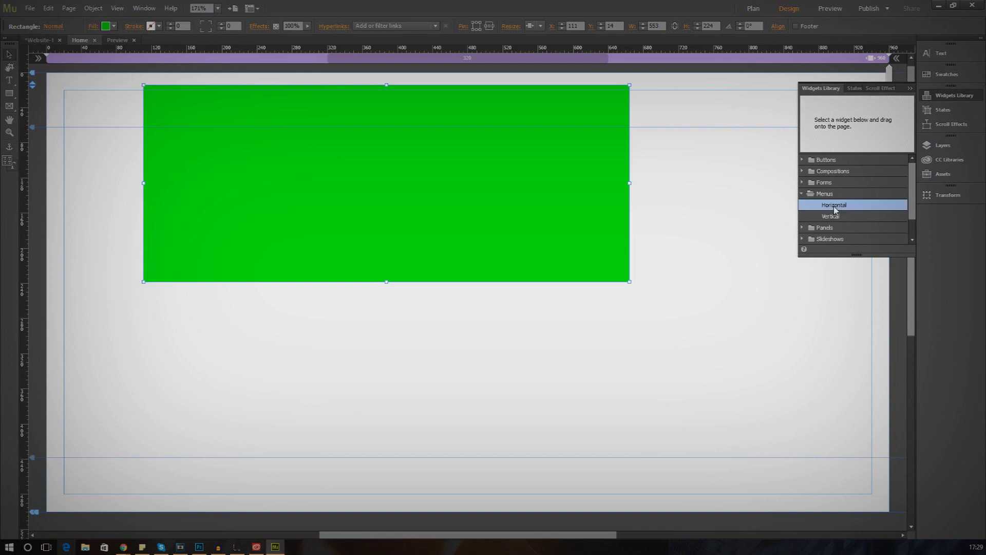
left_click_drag(837, 206, 551, 341)
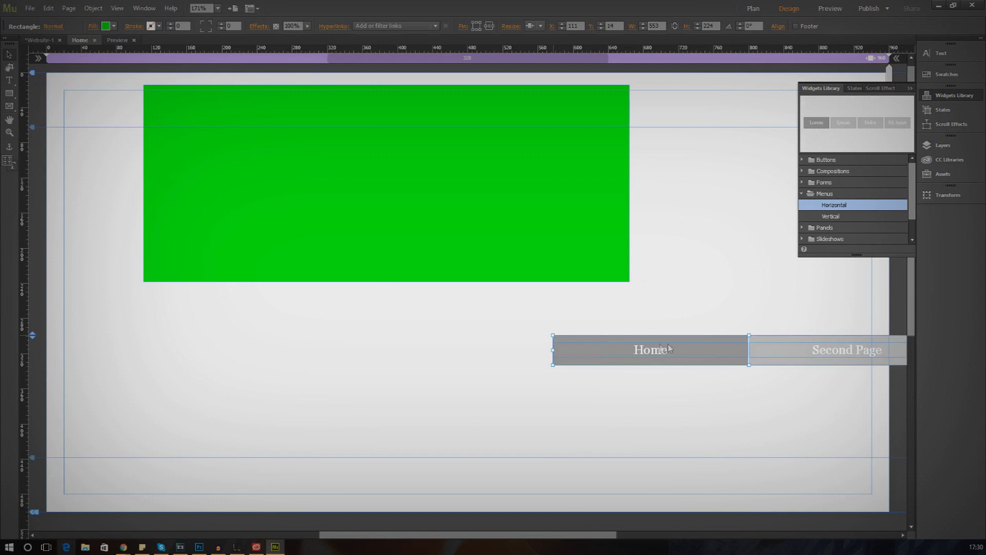
left_click(668, 349)
left_click_drag(724, 360, 473, 346)
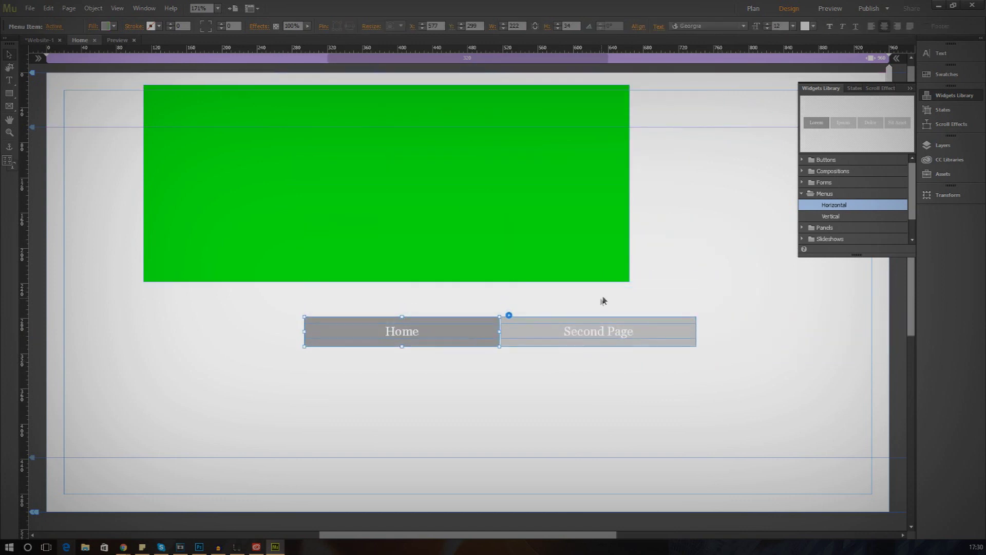
left_click(911, 88)
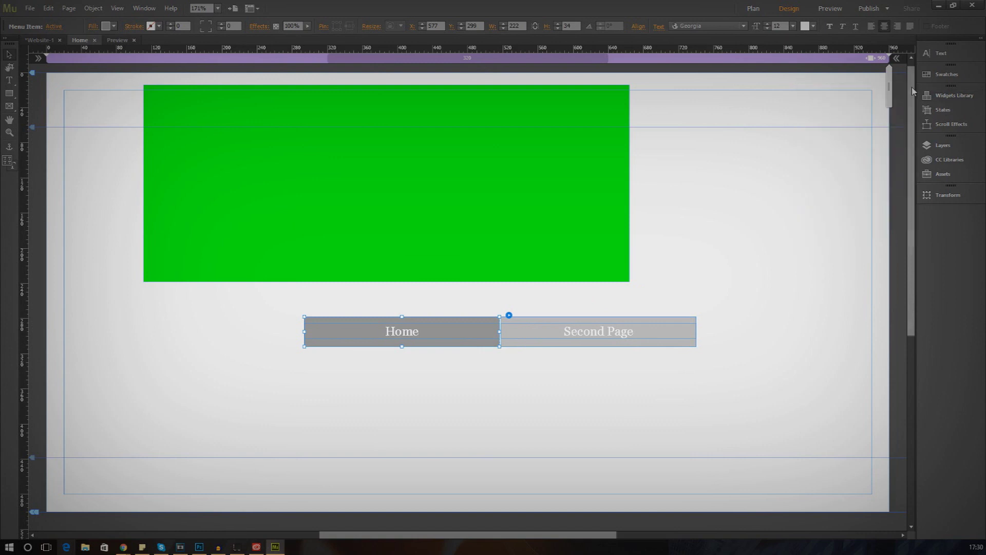
Move the Rectangle layer above Menu and shift the menu widget further left.
left_click(928, 147)
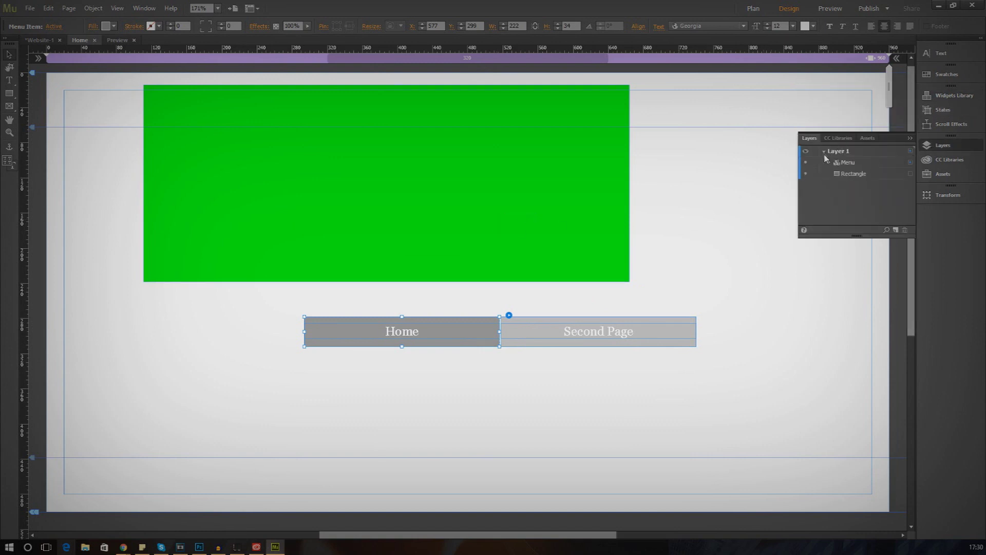
mouse_move(844, 173)
left_mouse_down()
mouse_move(853, 174)
mouse_move(855, 160)
mouse_move(856, 170)
left_mouse_up()
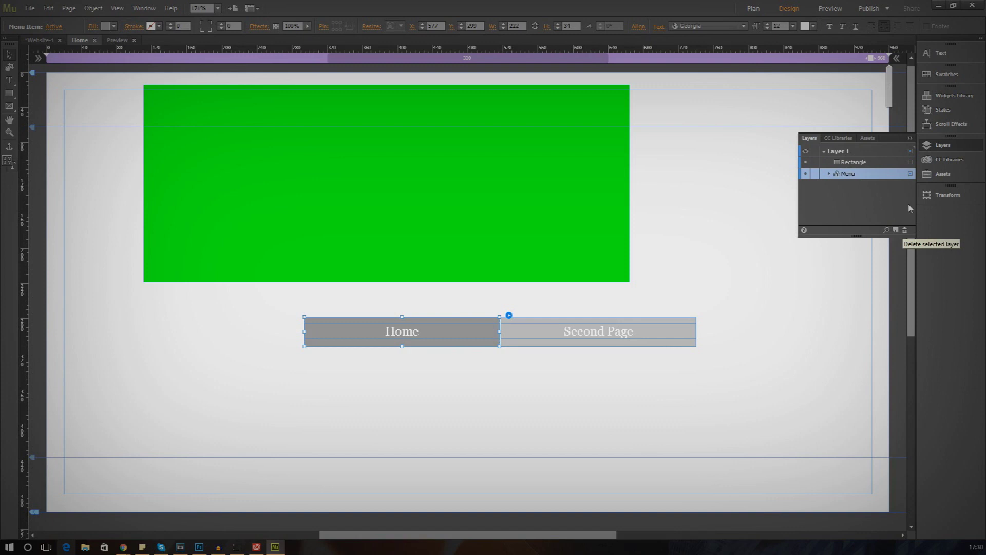
left_click(910, 138)
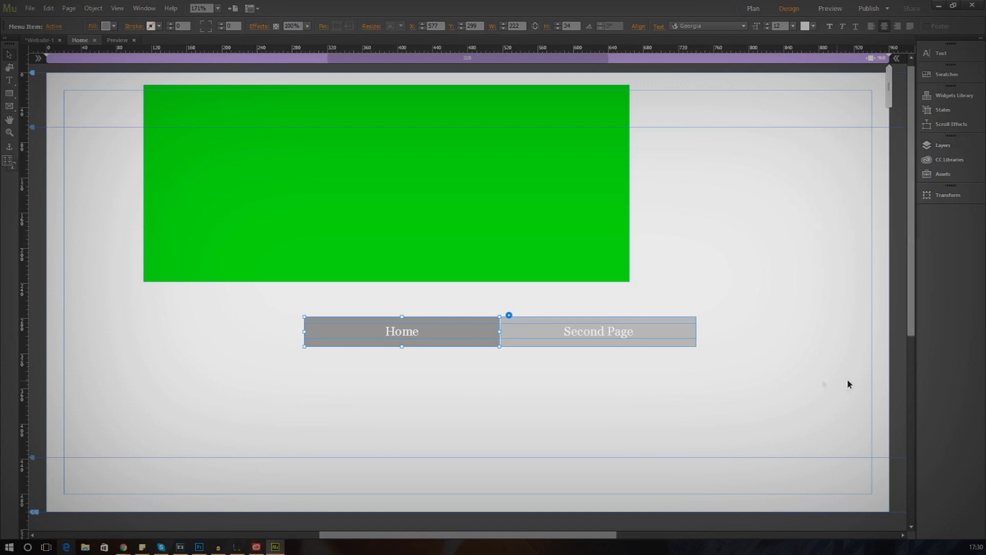
left_click_drag(459, 341, 399, 348)
Shift the menu and green rectangle rightward, then draw a wide new rectangle beneath the menu.
left_click_drag(414, 190, 454, 205)
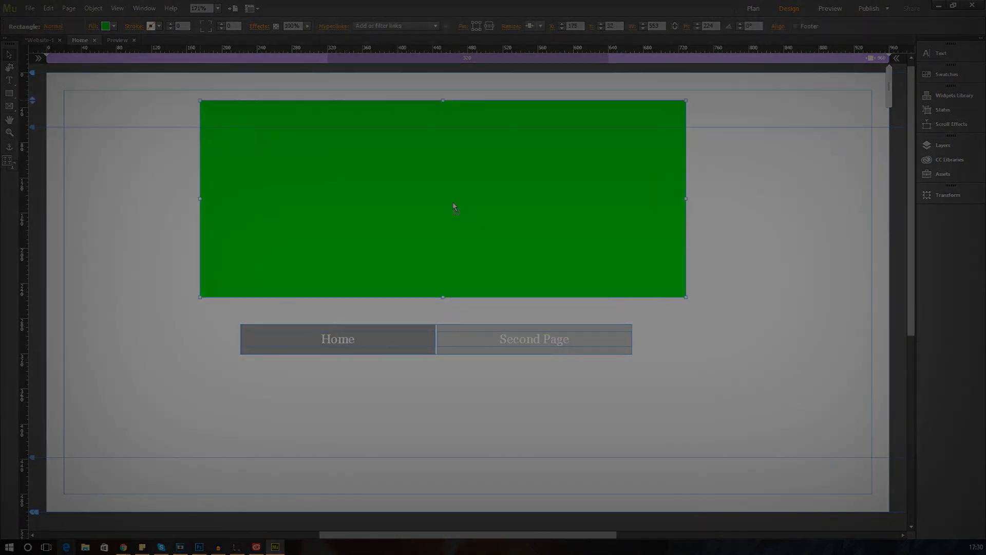
left_click(10, 93)
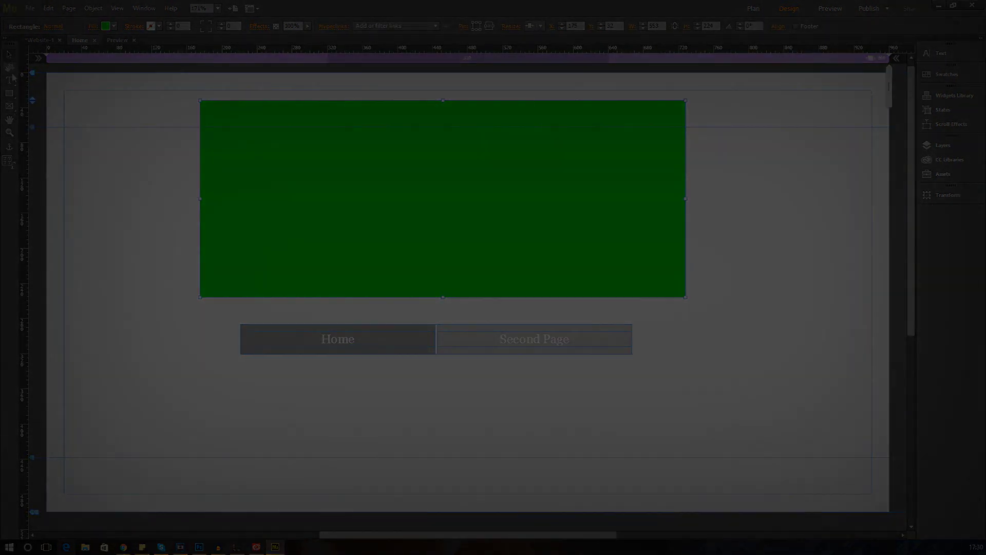
mouse_move(236, 384)
left_mouse_down()
mouse_move(418, 433)
mouse_move(717, 445)
left_mouse_up()
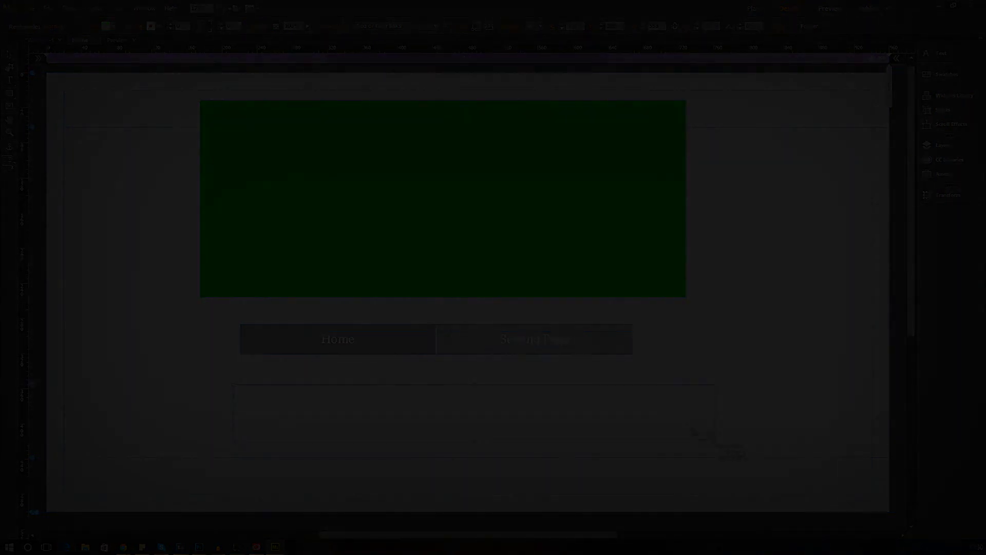